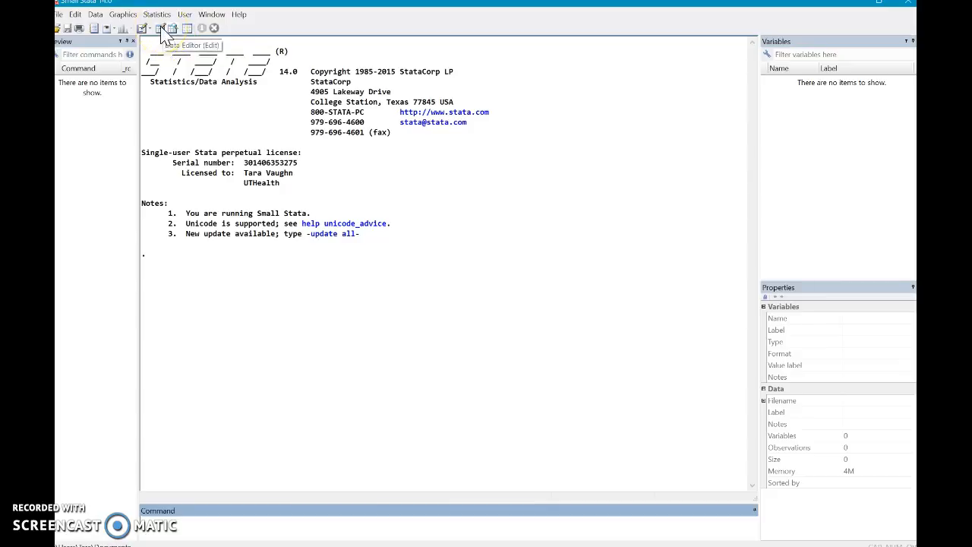
View the empty dataset in the Data Editor's edit mode and close the editor.
{"action": "left_click", "coordinate": [161, 29]}
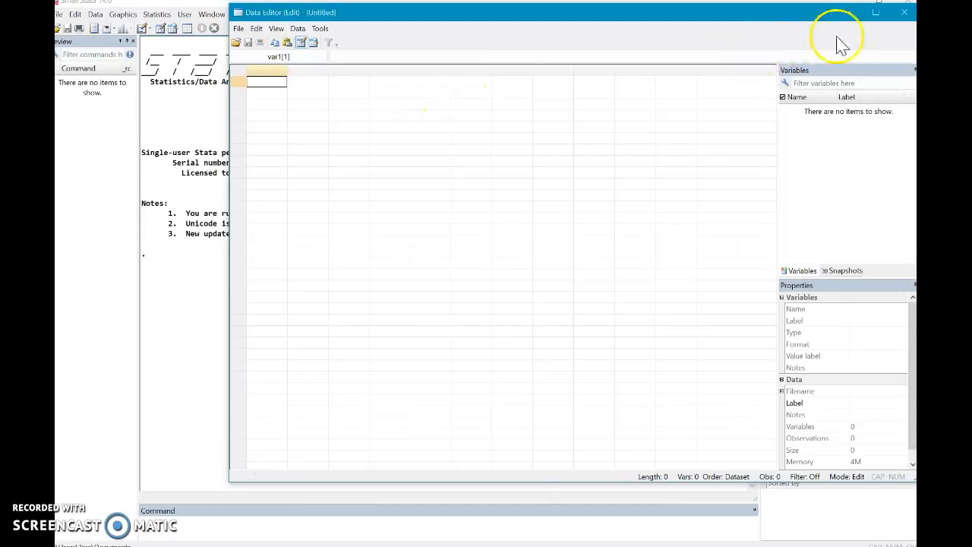
{"action": "left_click", "coordinate": [904, 14]}
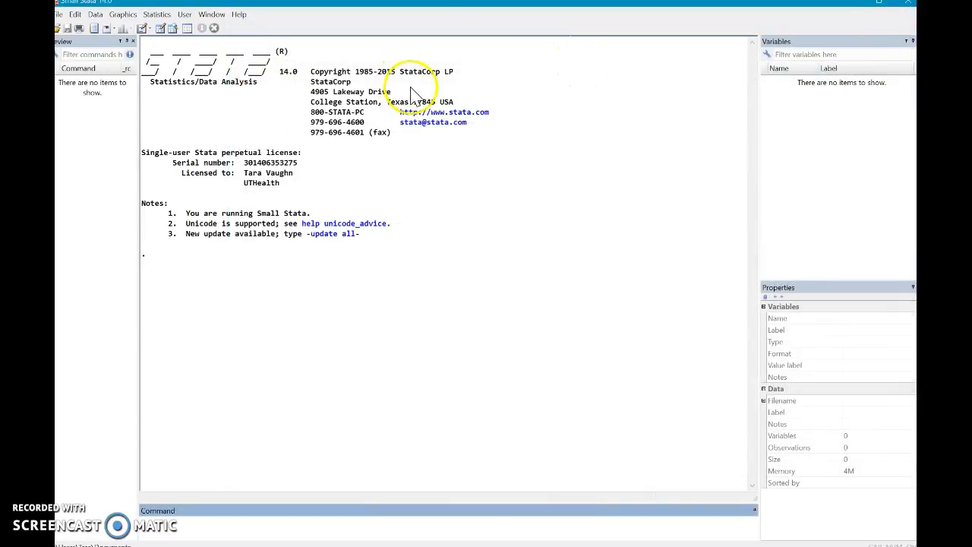
Open the recently used dataset relate_small.dta.
{"action": "left_click", "coordinate": [96, 17]}
{"action": "mouse_move", "coordinate": [59, 15]}
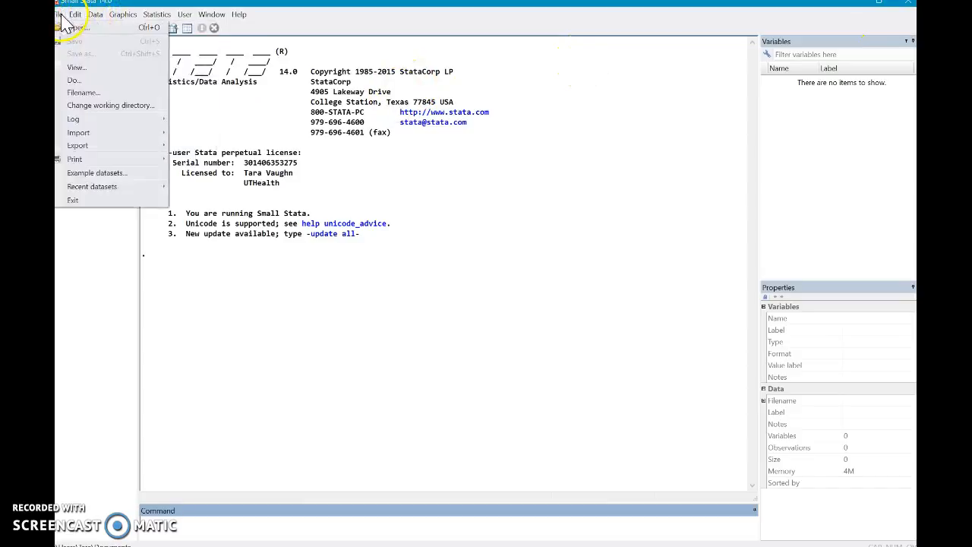
{"action": "mouse_move", "coordinate": [95, 195]}
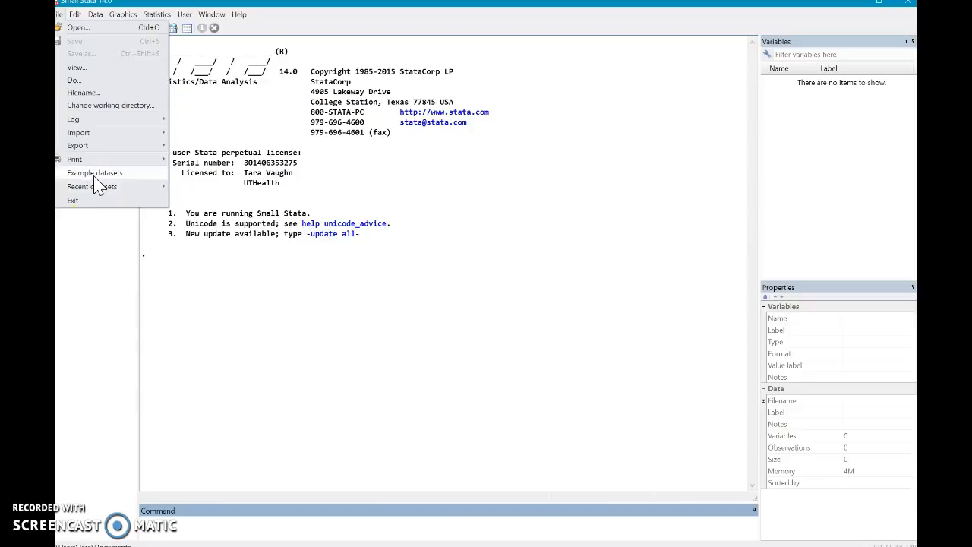
{"action": "left_click", "coordinate": [149, 191]}
{"action": "left_click", "coordinate": [203, 190]}
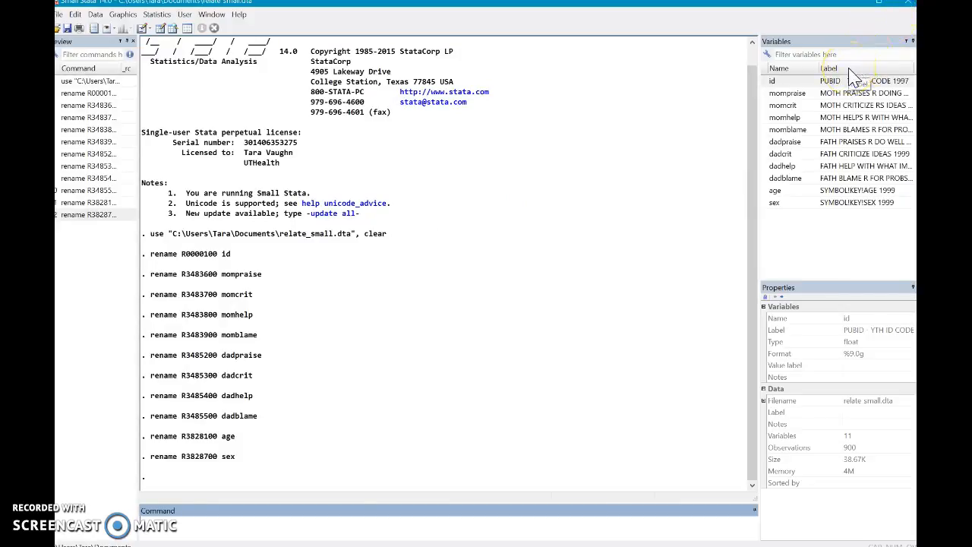
Browse the relate_small data in a maximized, browse-mode Data Editor, close it and return to the command line.
{"action": "left_click", "coordinate": [186, 28]}
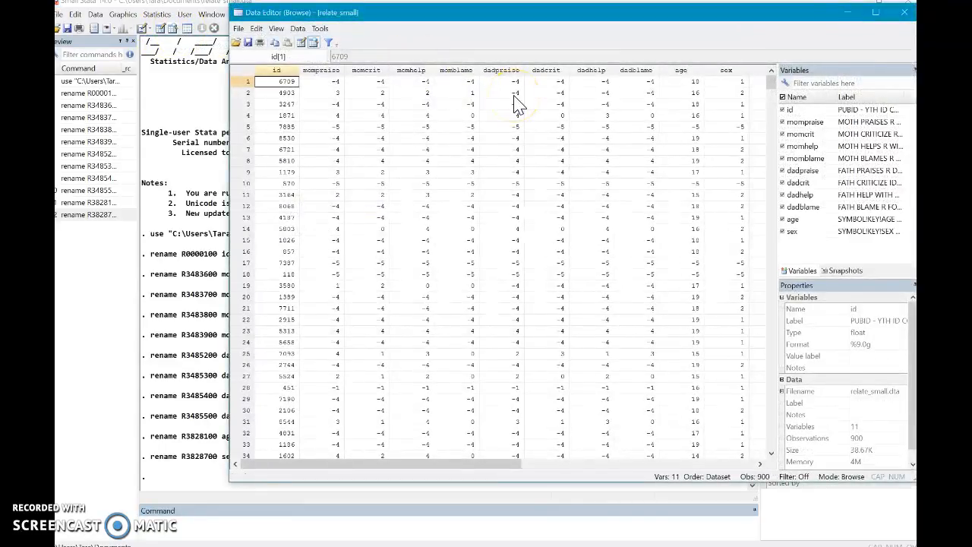
{"action": "left_click", "coordinate": [874, 12]}
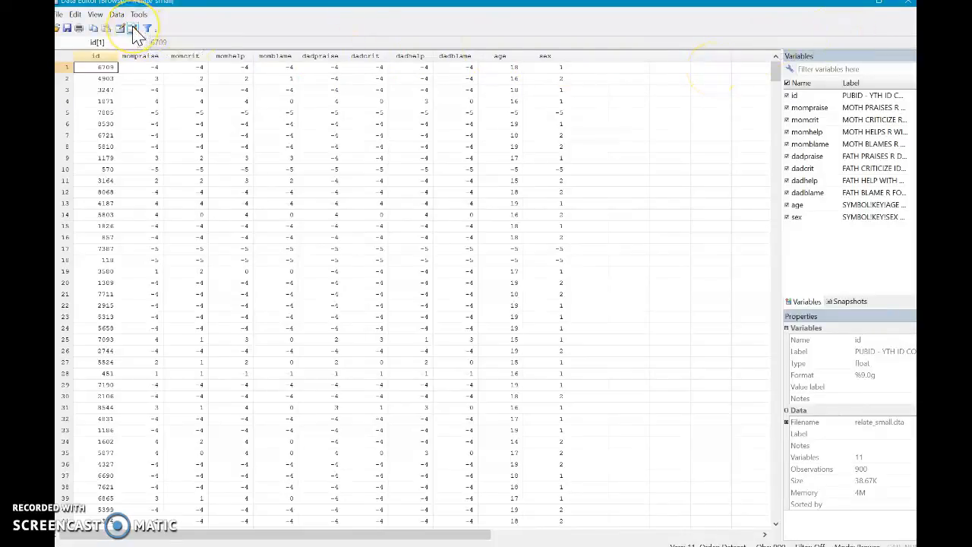
{"action": "left_click", "coordinate": [909, 3]}
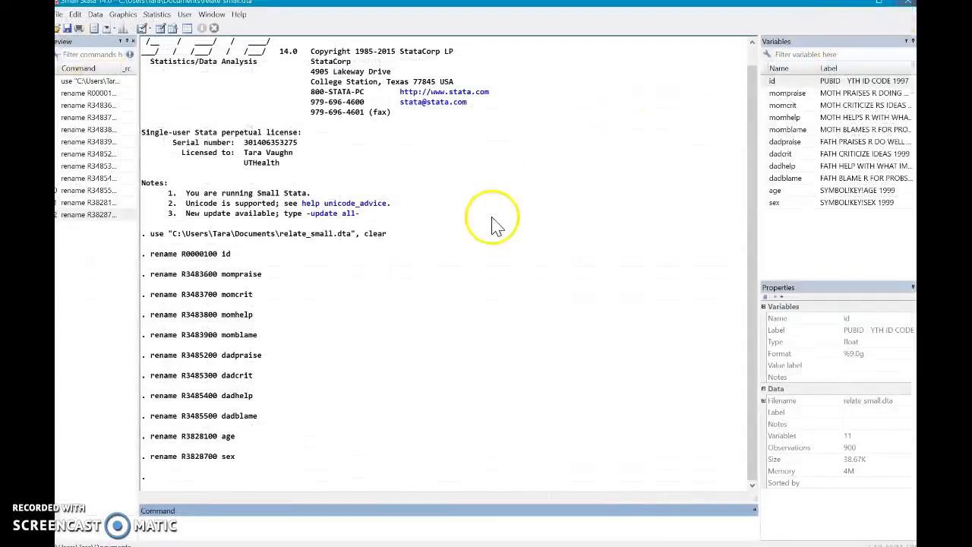
{"action": "left_click", "coordinate": [270, 520]}
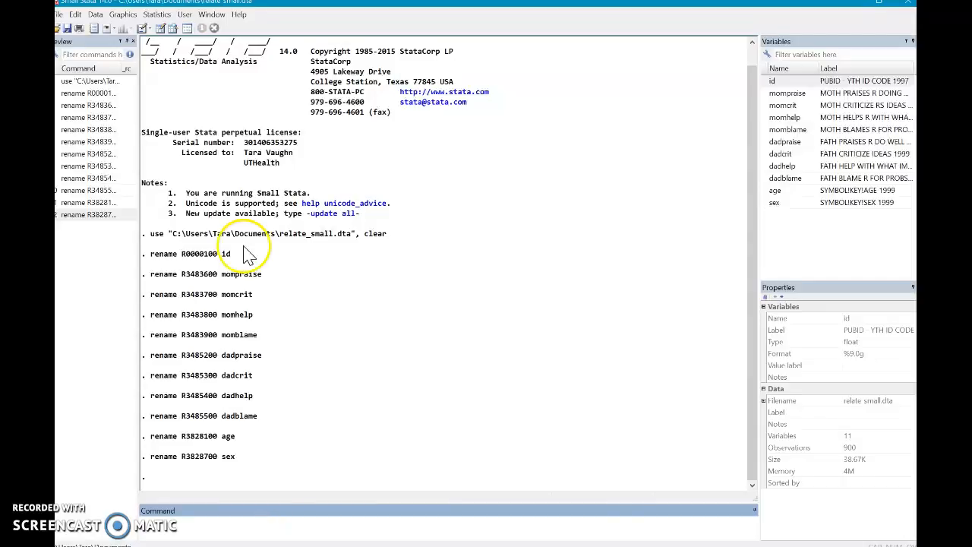
Begin a formatted SMCL log named "Video Intro" in the STATA folder.
{"action": "left_click", "coordinate": [59, 14]}
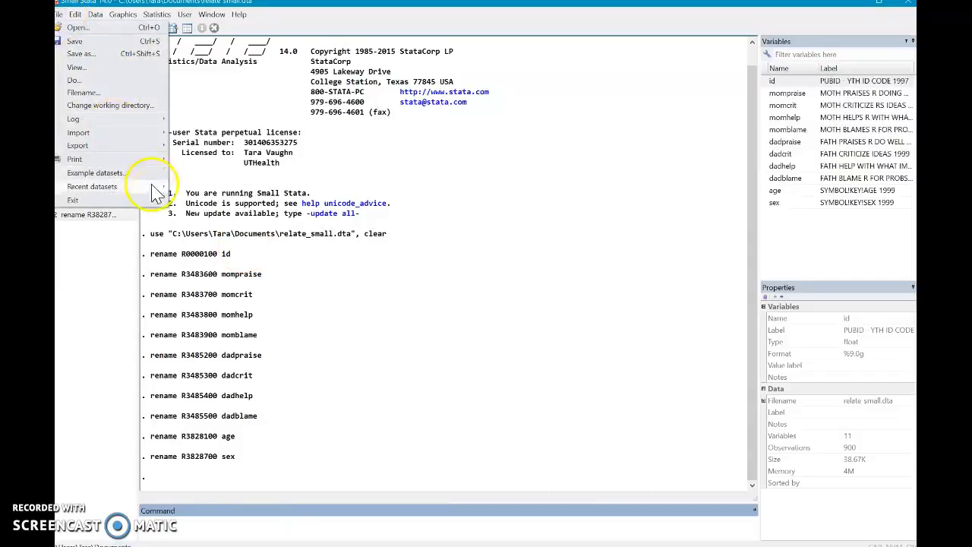
{"action": "mouse_move", "coordinate": [143, 135]}
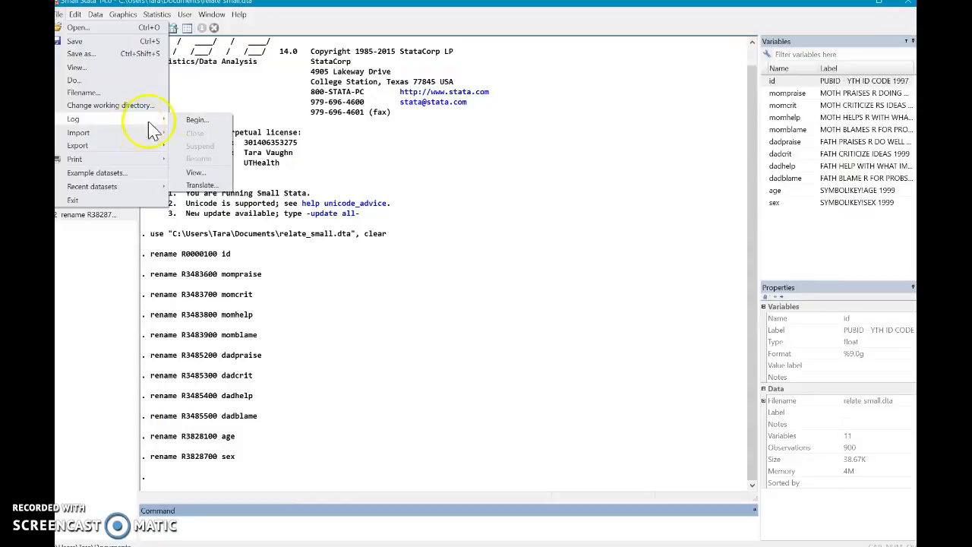
{"action": "left_click", "coordinate": [199, 120]}
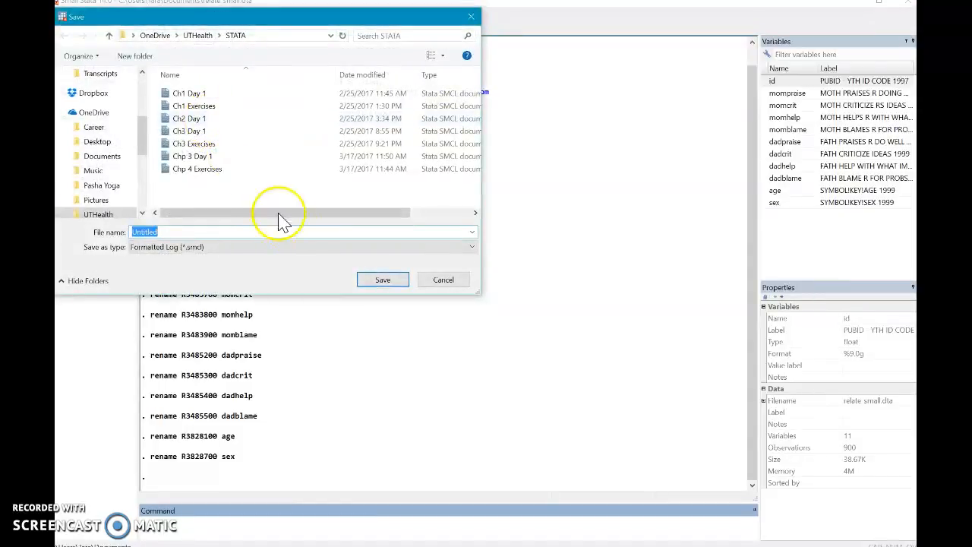
{"action": "key", "text": "BackSpace"}
{"action": "type", "text": "Video Intro"}
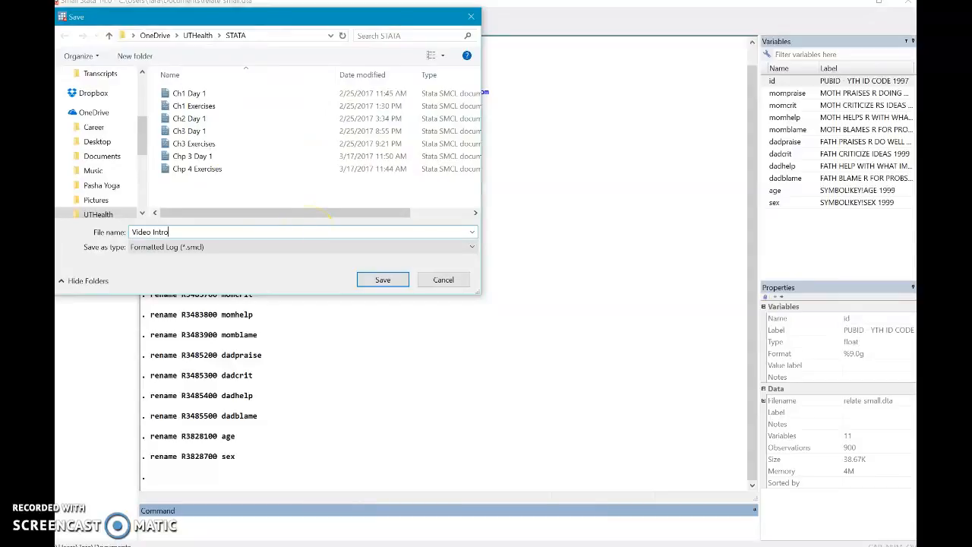
{"action": "key", "text": "Return"}
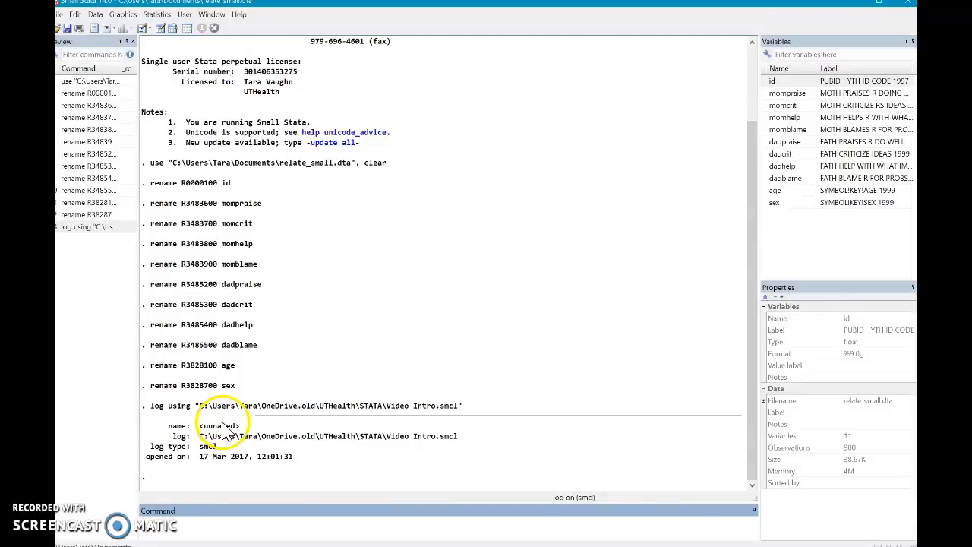
Try to run "list summarize describe codebook" as a single command.
{"action": "left_click", "coordinate": [185, 527]}
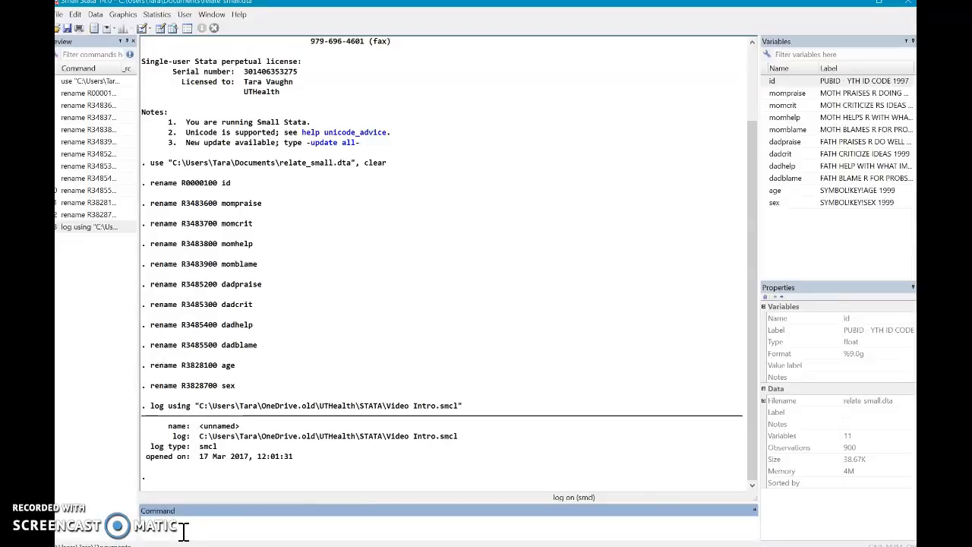
{"action": "type", "text": "list se"}
{"action": "type", "text": "mmarize describe codebook"}
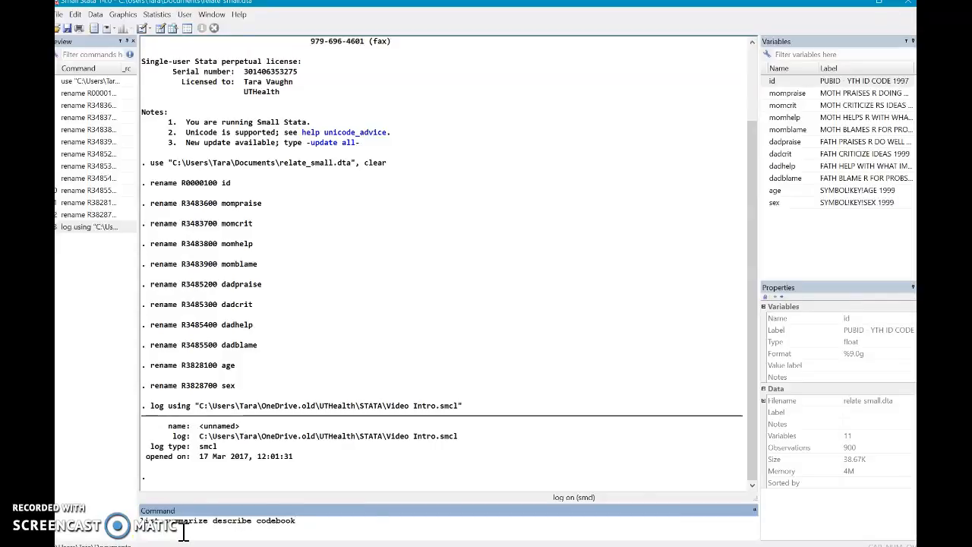
{"action": "key", "text": "Return"}
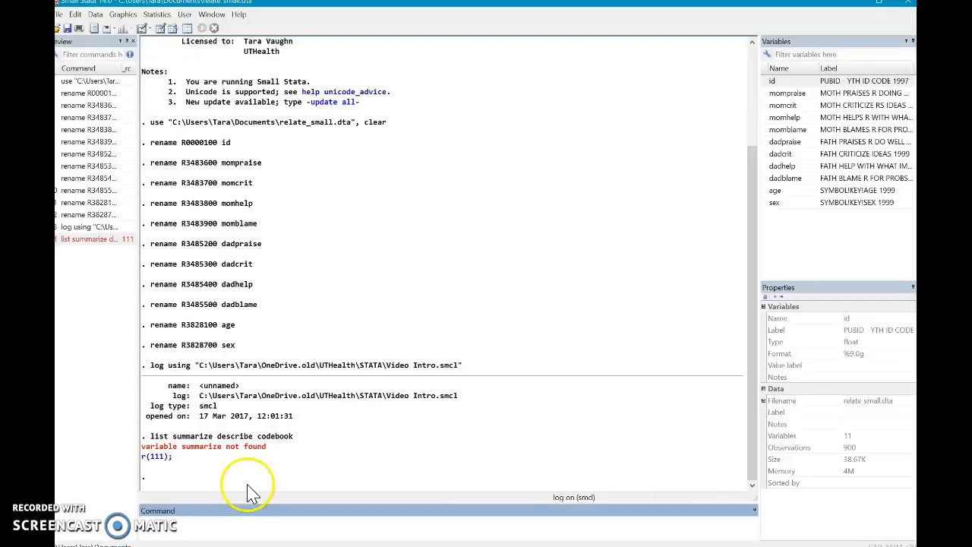
Run the list command to list all observations and variables of the dataset.
{"action": "type", "text": "t"}
{"action": "key", "text": "Return"}
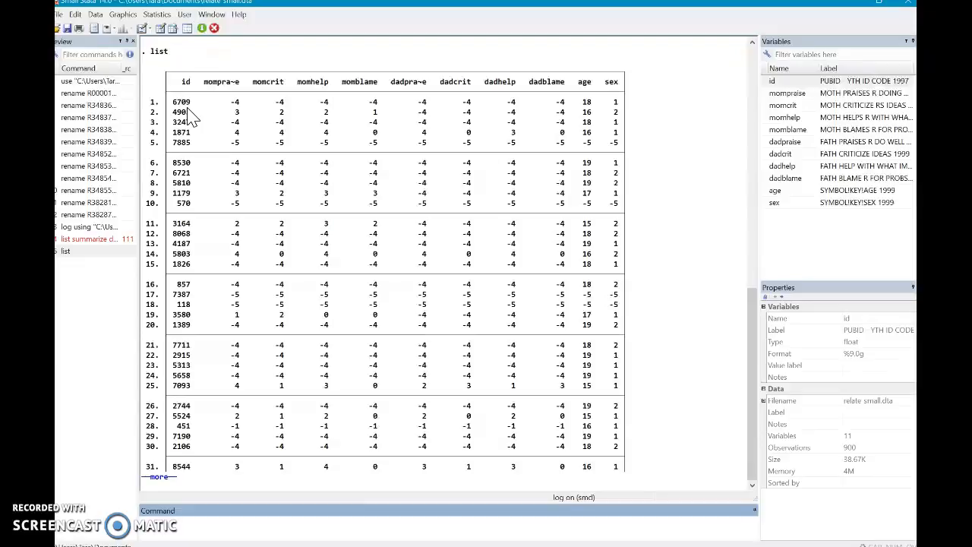
Try to change the font of the results output to Lucida Console.
{"action": "right_click", "coordinate": [544, 102]}
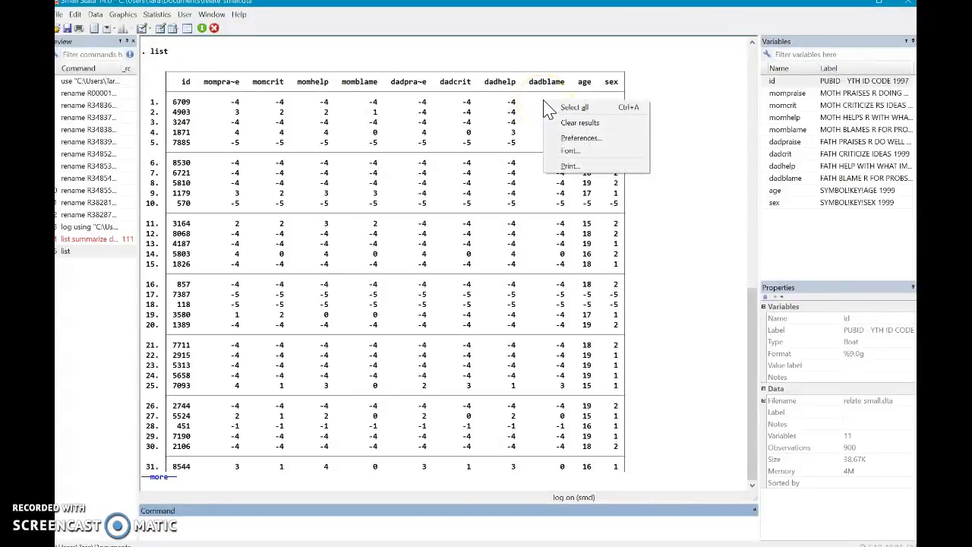
{"action": "left_click", "coordinate": [569, 149]}
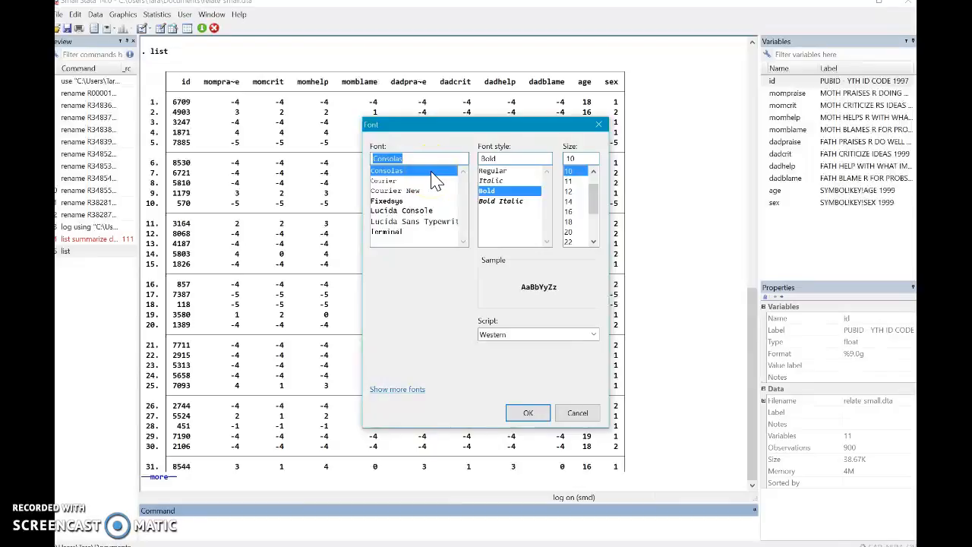
{"action": "left_click", "coordinate": [426, 212]}
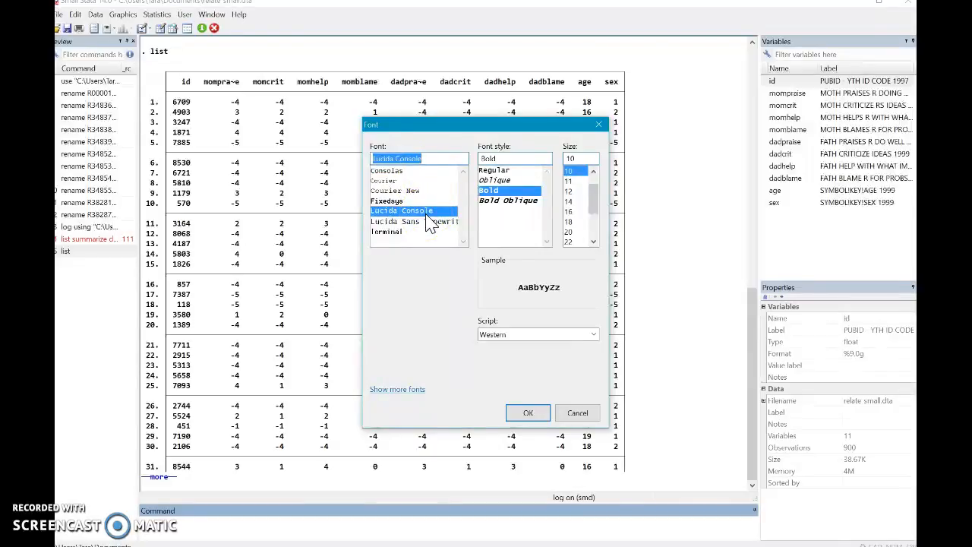
{"action": "left_click", "coordinate": [528, 413]}
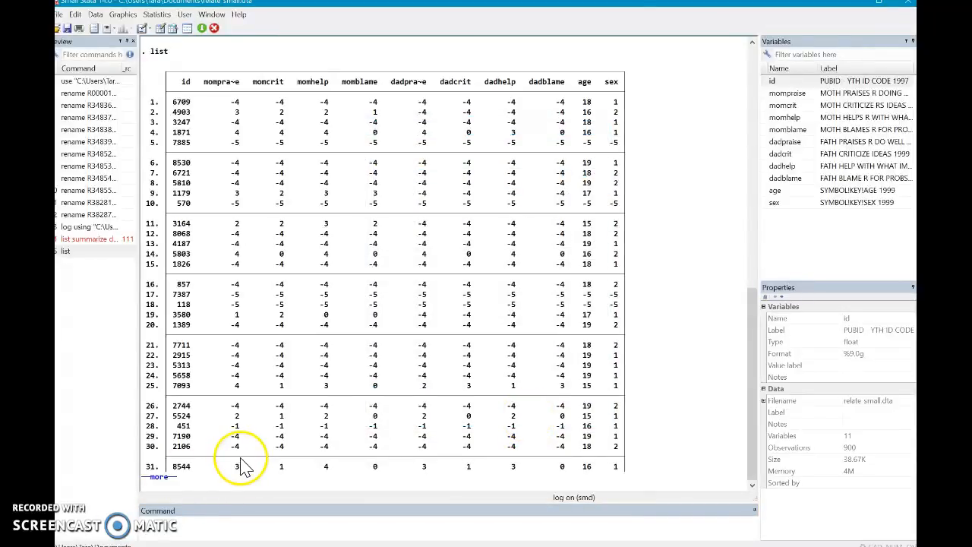
Page through the paused listing until the last observation of the dataset.
{"action": "left_click", "coordinate": [168, 485]}
{"action": "left_click", "coordinate": [168, 484]}
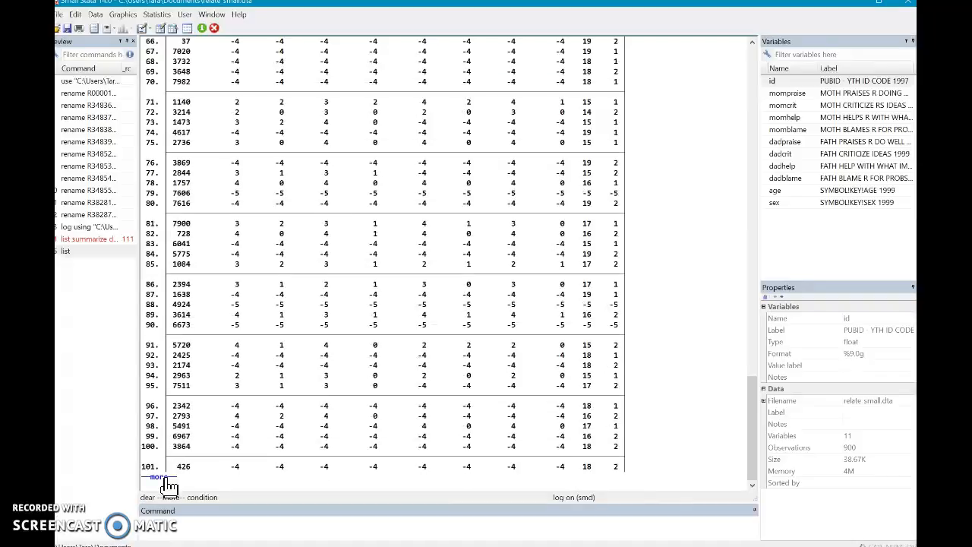
{"action": "left_click", "coordinate": [169, 485]}
{"action": "left_click", "coordinate": [168, 484]}
{"action": "left_click", "coordinate": [168, 485]}
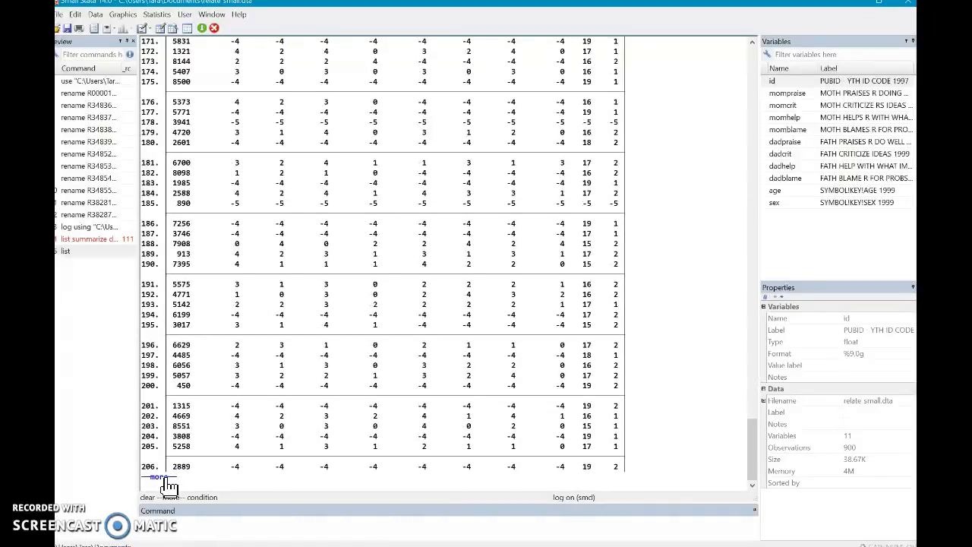
{"action": "left_click", "coordinate": [163, 531]}
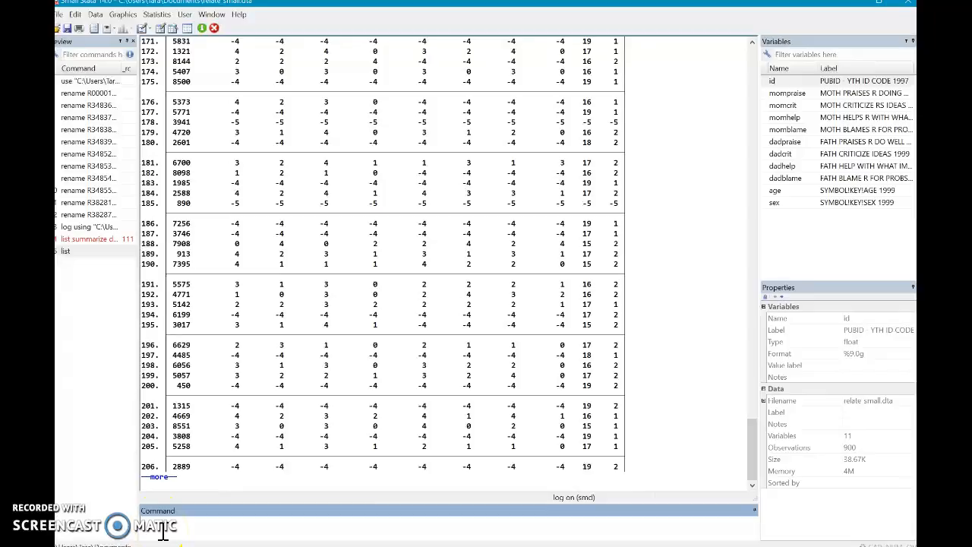
{"action": "key", "text": "space"}
{"action": "key", "text": "space"}
{"action": "key", "text": "space"}
{"action": "key", "text": "space"}
{"action": "key", "text": "space"}
{"action": "key", "text": "space"}
{"action": "key", "text": "space"}
{"action": "key", "text": "space"}
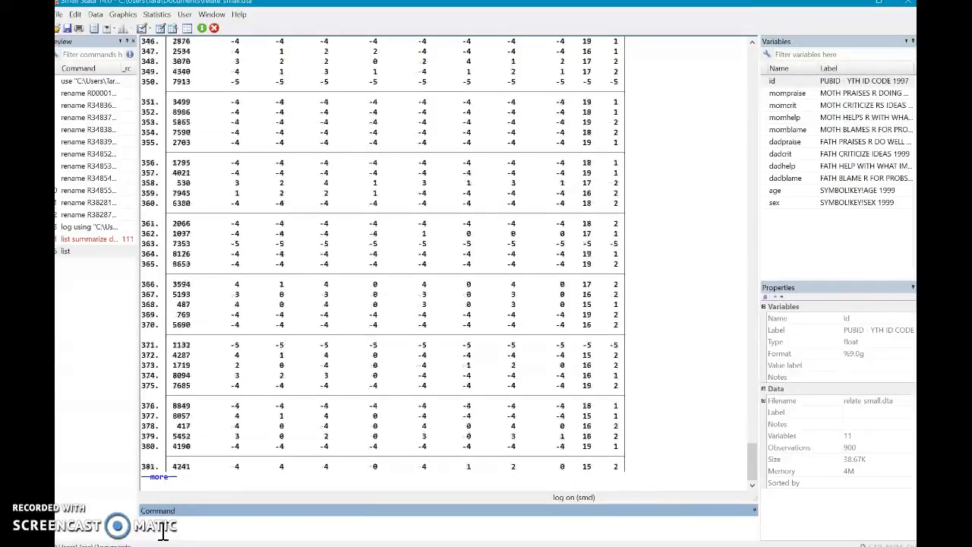
{"action": "key", "text": "space"}
{"action": "key", "text": "space"}
{"action": "key", "text": "space"}
{"action": "key", "text": "space"}
{"action": "key", "text": "space"}
{"action": "key", "text": "space"}
{"action": "key", "text": "space"}
{"action": "key", "text": "space"}
{"action": "key", "text": "space"}
{"action": "key", "text": "space"}
{"action": "key", "text": "space"}
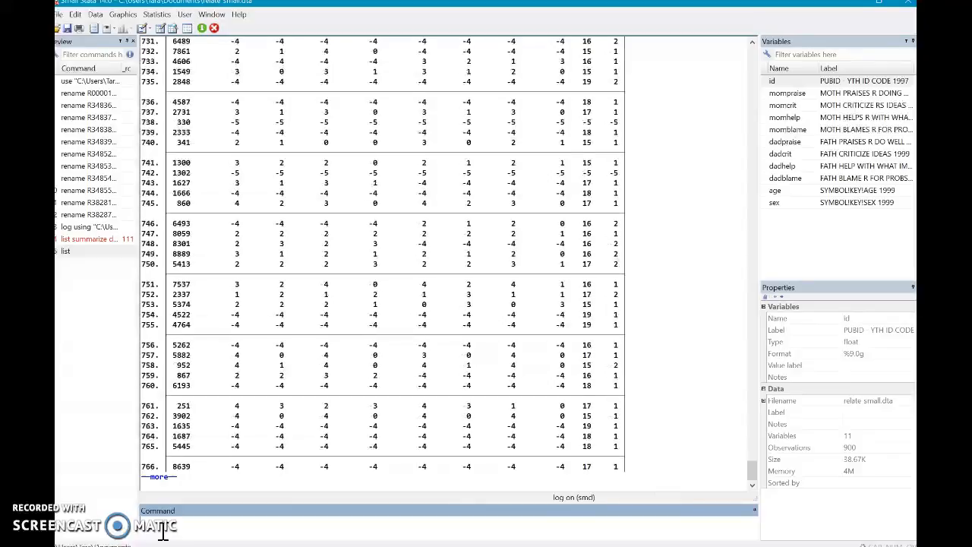
{"action": "key", "text": "space"}
Turn off output paging with "set more off" and list all observations again.
{"action": "type", "text": "set more off"}
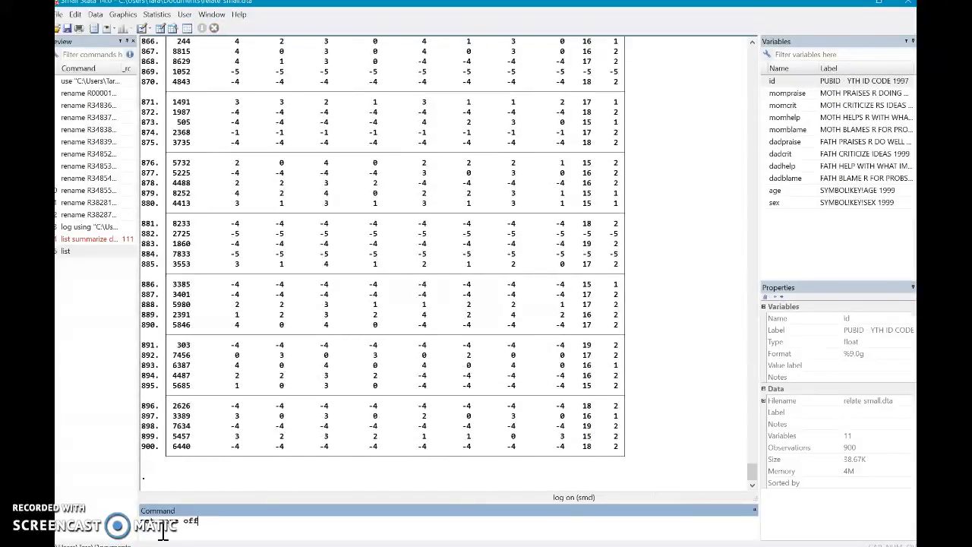
{"action": "key", "text": "Return"}
{"action": "left_click", "coordinate": [200, 461]}
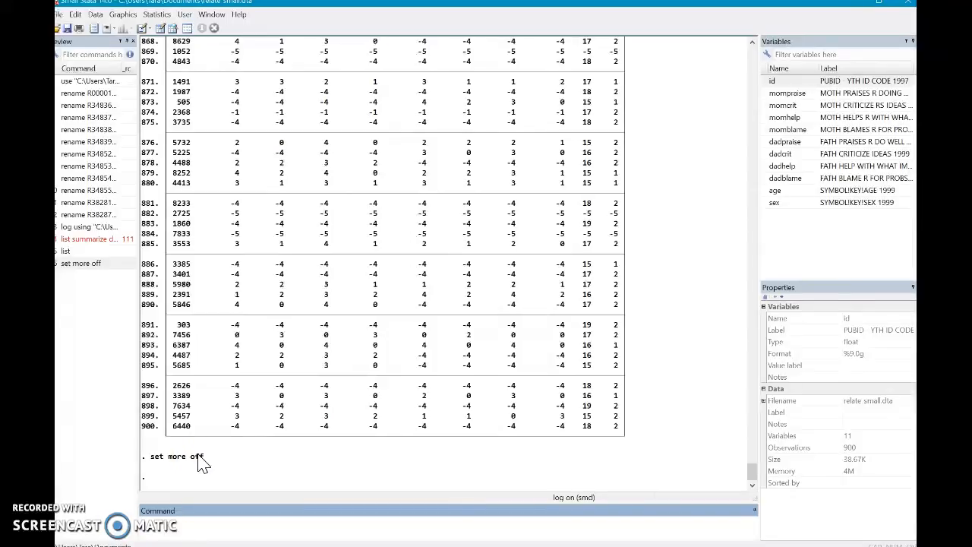
{"action": "type", "text": "list"}
{"action": "key", "text": "Return"}
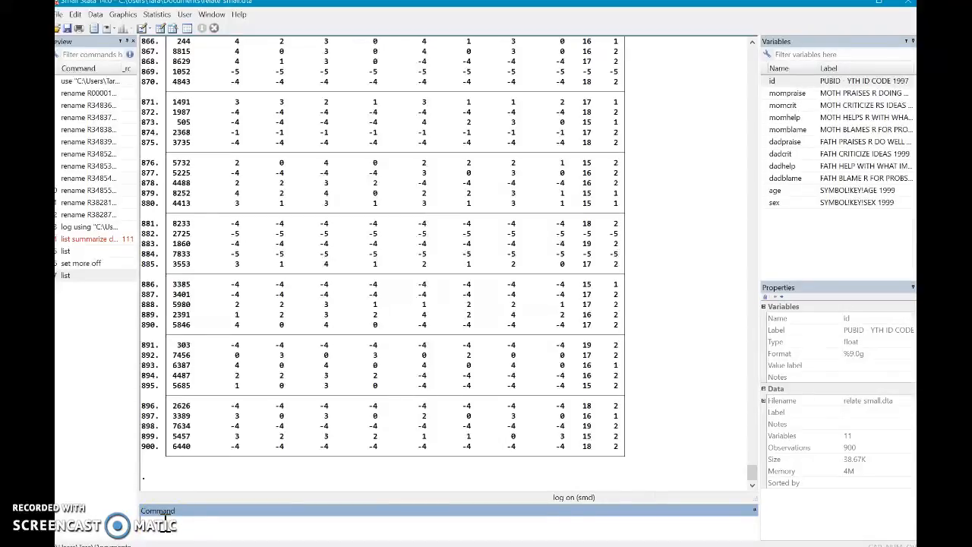
Turn output paging on with "set more on" and off again with "set more off".
{"action": "type", "text": "set more on"}
{"action": "key", "text": "Return"}
{"action": "type", "text": "set more off"}
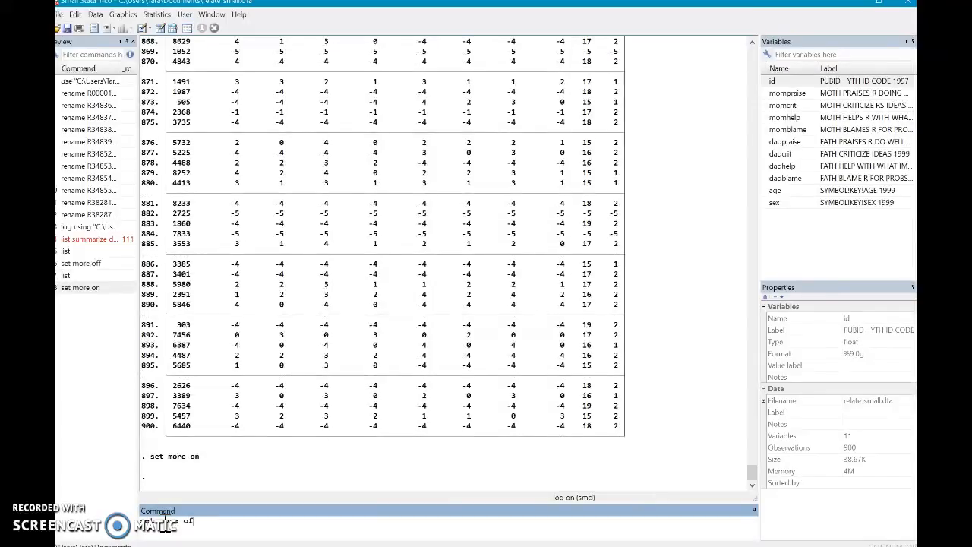
{"action": "key", "text": "Return"}
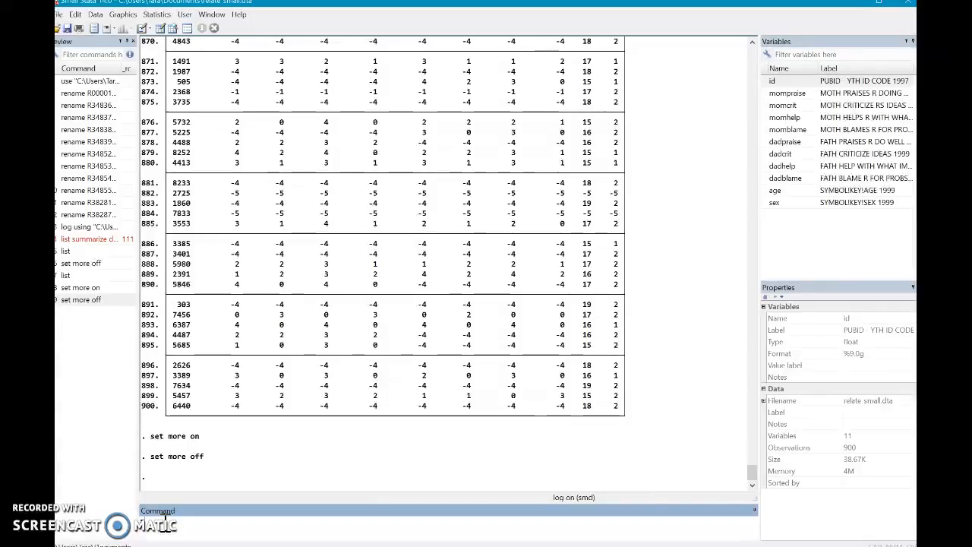
Run the summarize command to get summary statistics for all variables.
{"action": "type", "text": "summarize"}
{"action": "key", "text": "Return"}
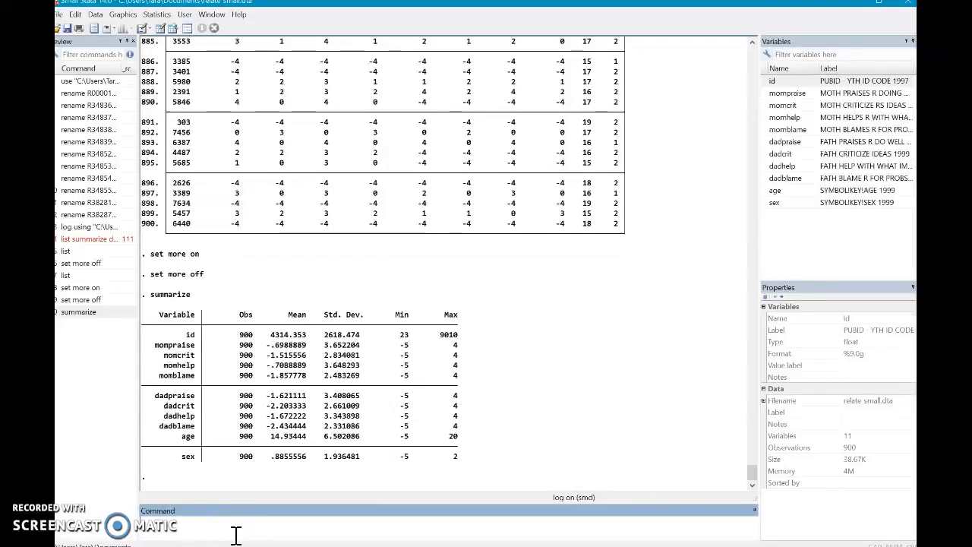
Run summarize on the variable mompraise alone.
{"action": "type", "text": "summarize mom"}
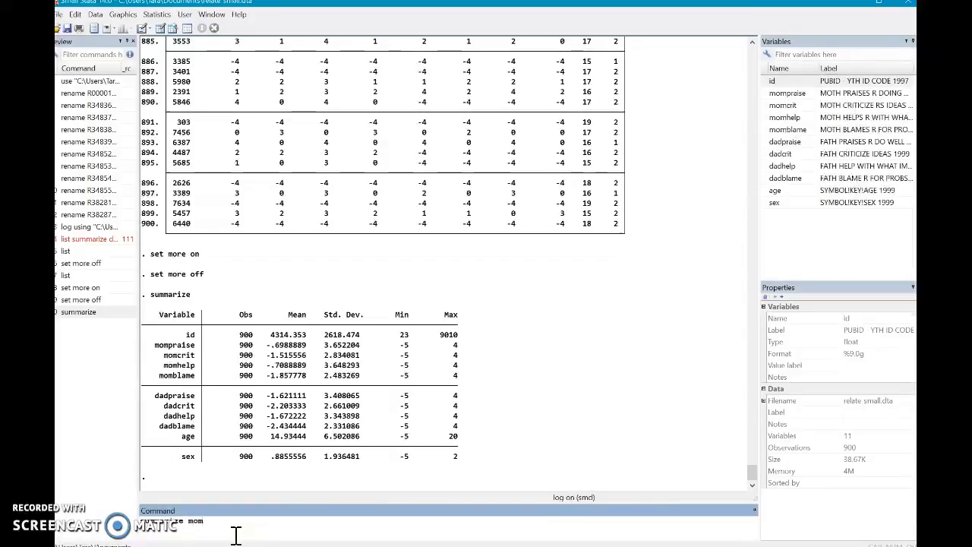
{"action": "type", "text": "praise"}
{"action": "left_click", "coordinate": [199, 519]}
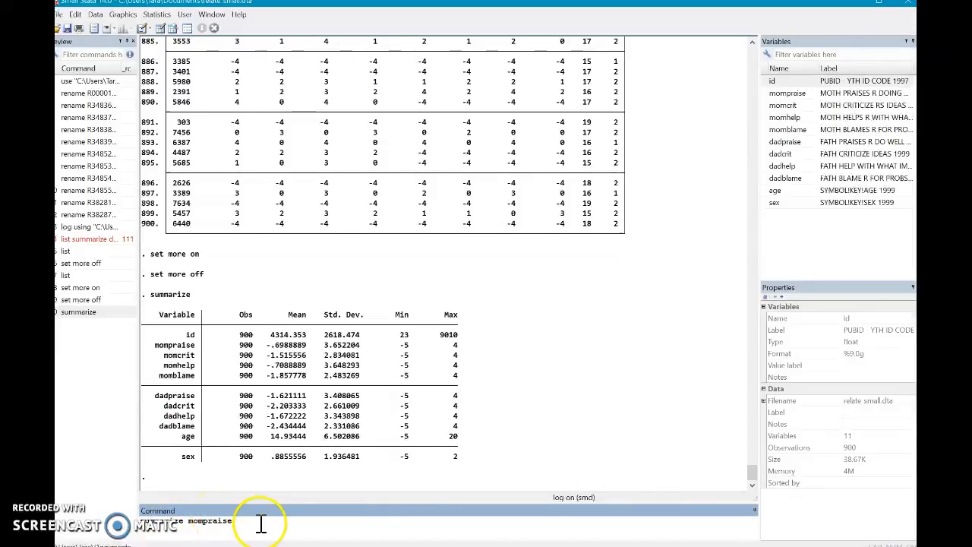
{"action": "key", "text": "Return"}
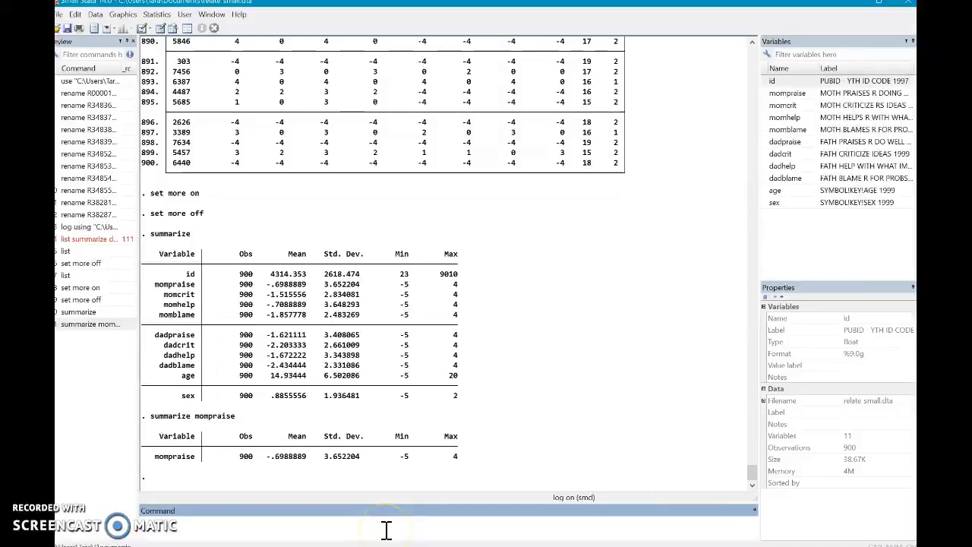
Run summarize on the two variables mompraise and dadpraise together.
{"action": "type", "text": "summarize"}
{"action": "type", "text": "mompraise dadpraise"}
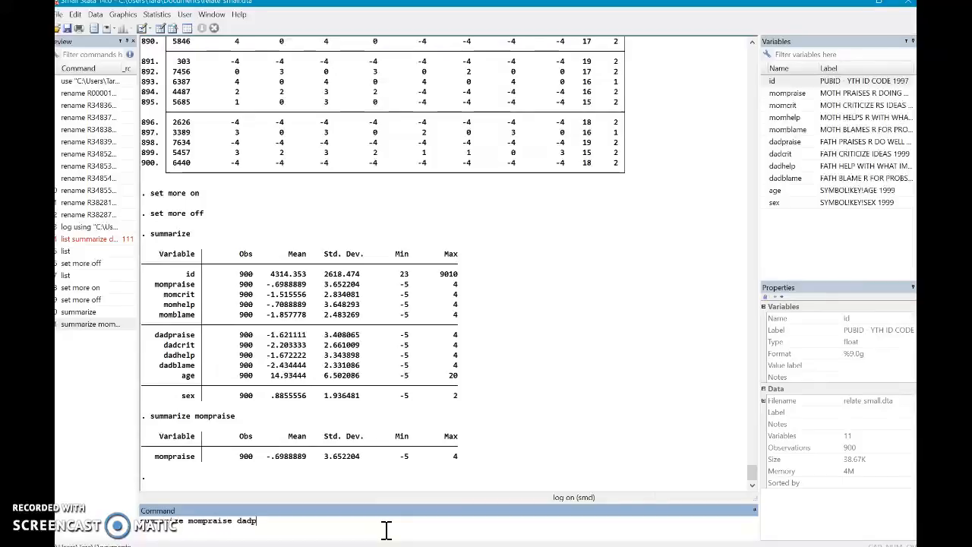
{"action": "key", "text": "Return"}
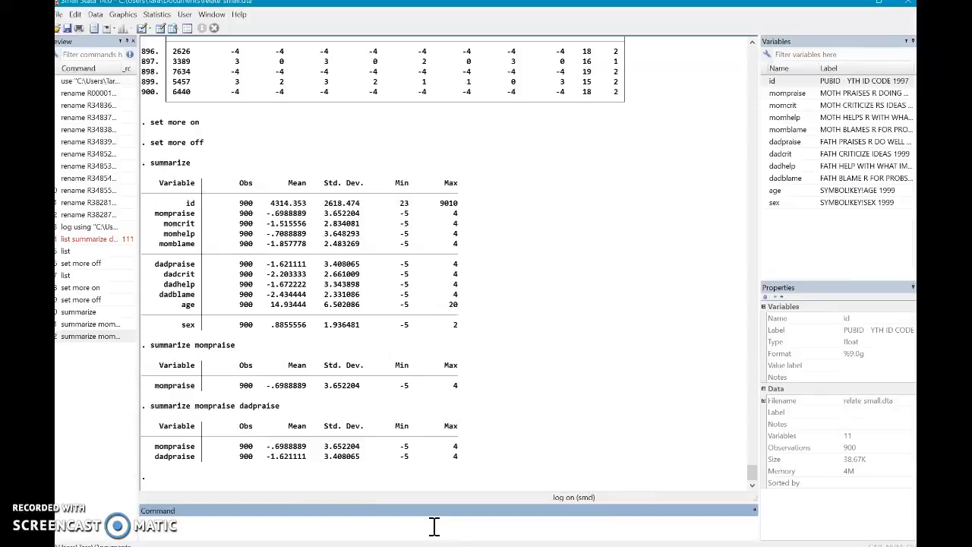
Summarize mompraise separately for each sex, using the conditions "if sex == 1" and "if sex == 2".
{"action": "type", "text": "summarize mompraise"}
{"action": "type", "text": "if sex == 1"}
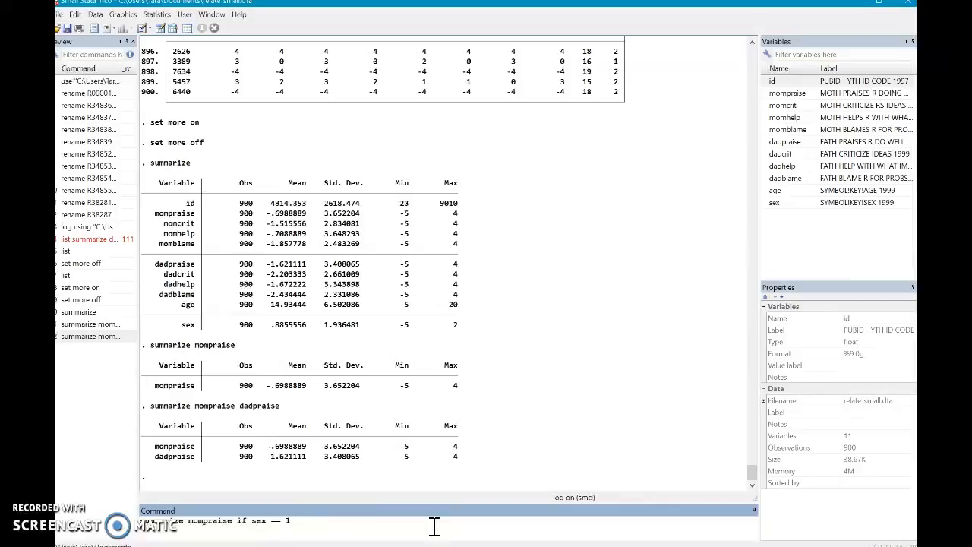
{"action": "left_click", "coordinate": [286, 520]}
{"action": "left_click", "coordinate": [301, 522]}
{"action": "key", "text": "Return"}
{"action": "left_click", "coordinate": [218, 477]}
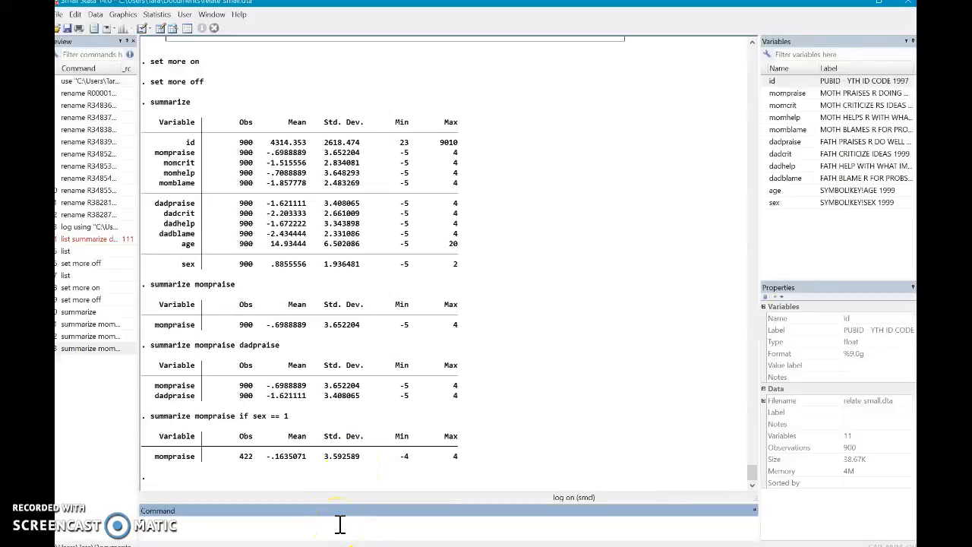
{"action": "type", "text": "summarize mompraise if sex == 2"}
{"action": "key", "text": "Return"}
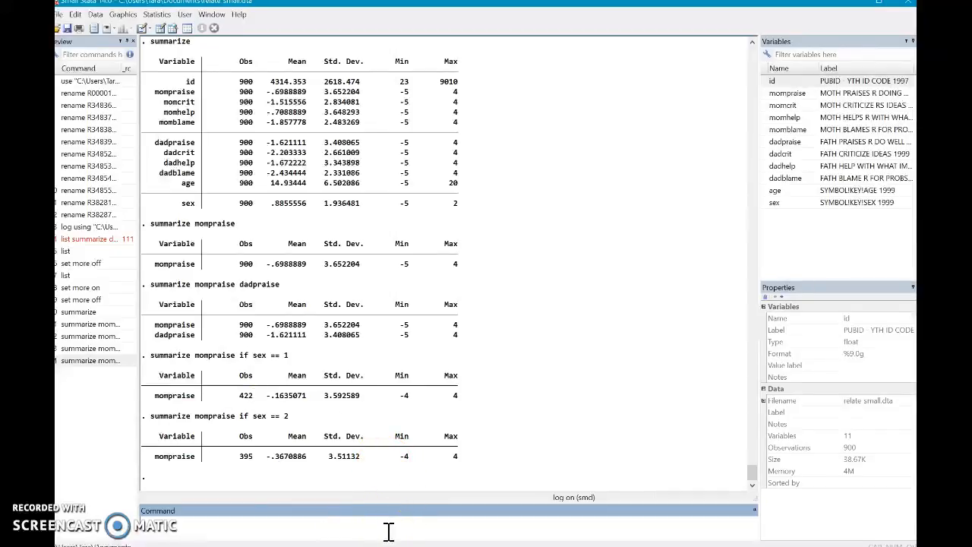
Summarize mompraise only for observations with age below 12, using "if age < 12".
{"action": "type", "text": "summarize mompraise if age < "}
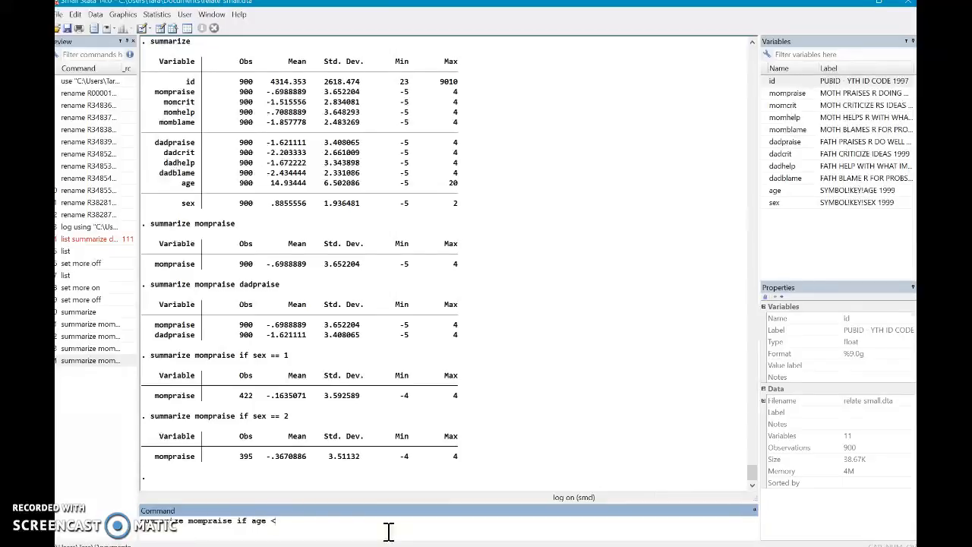
{"action": "type", "text": "12"}
{"action": "key", "text": "Return"}
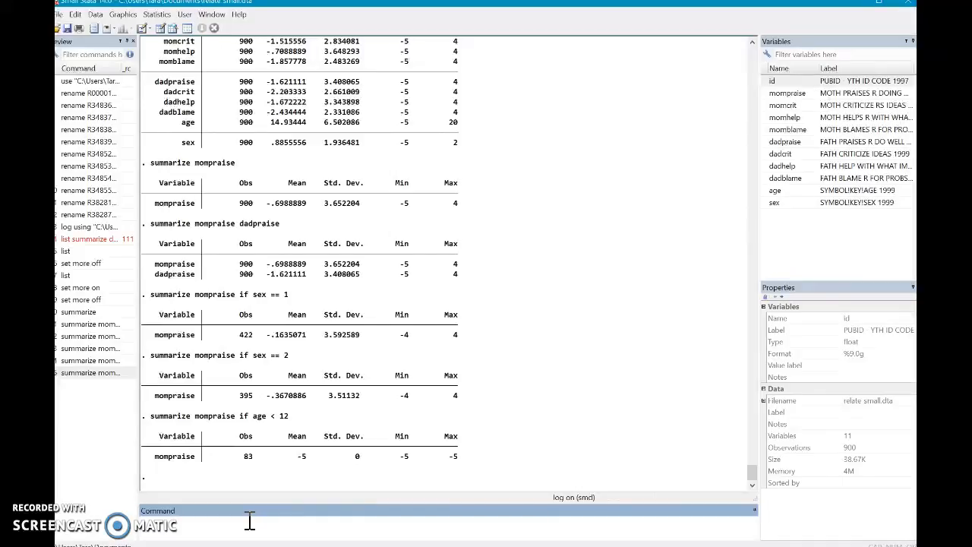
Run describe on the dataset and codebook on all variables, and review the codebook entry for dadpraise.
{"action": "type", "text": "describe"}
{"action": "key", "text": "Return"}
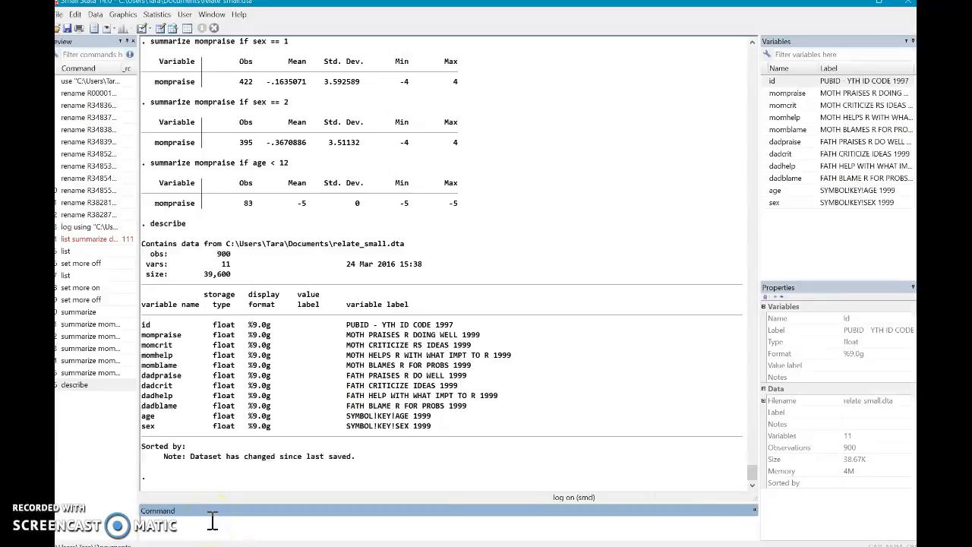
{"action": "type", "text": "codebook"}
{"action": "key", "text": "Return"}
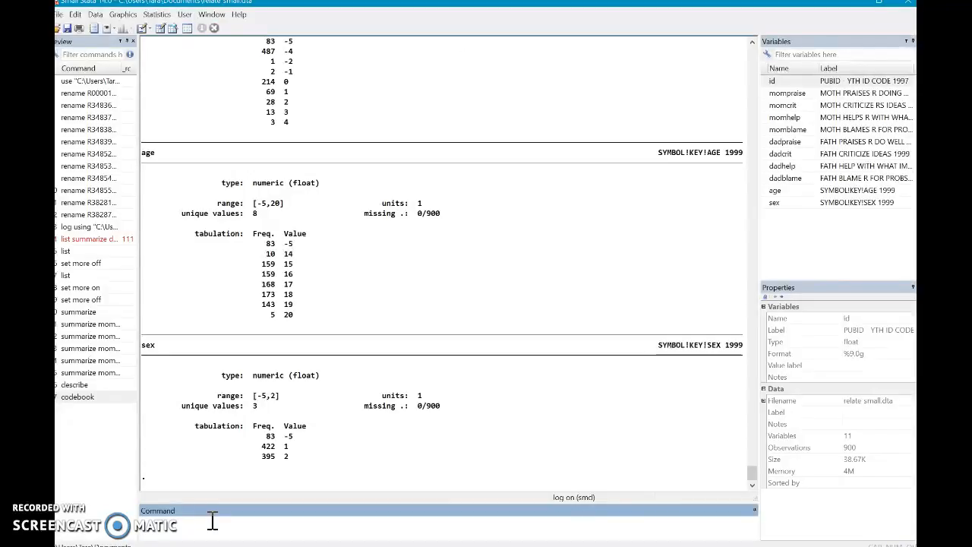
{"action": "left_click", "coordinate": [752, 478]}
{"action": "left_click_drag", "start_coordinate": [752, 479], "coordinate": [755, 455]}
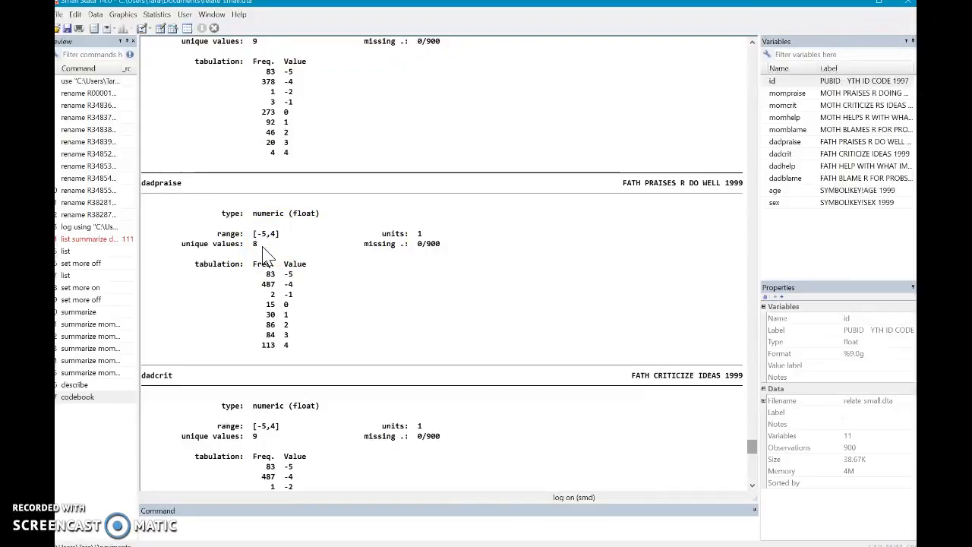
{"action": "left_click", "coordinate": [348, 528]}
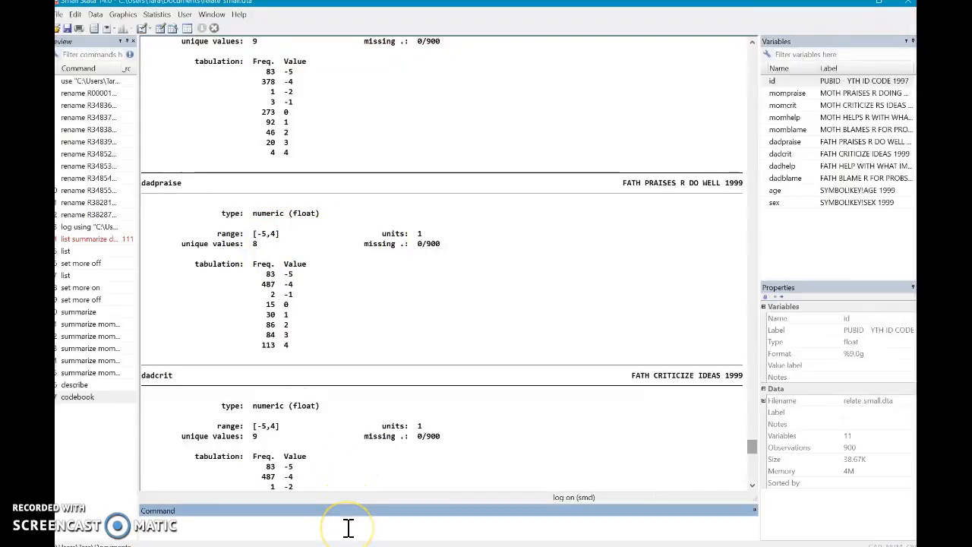